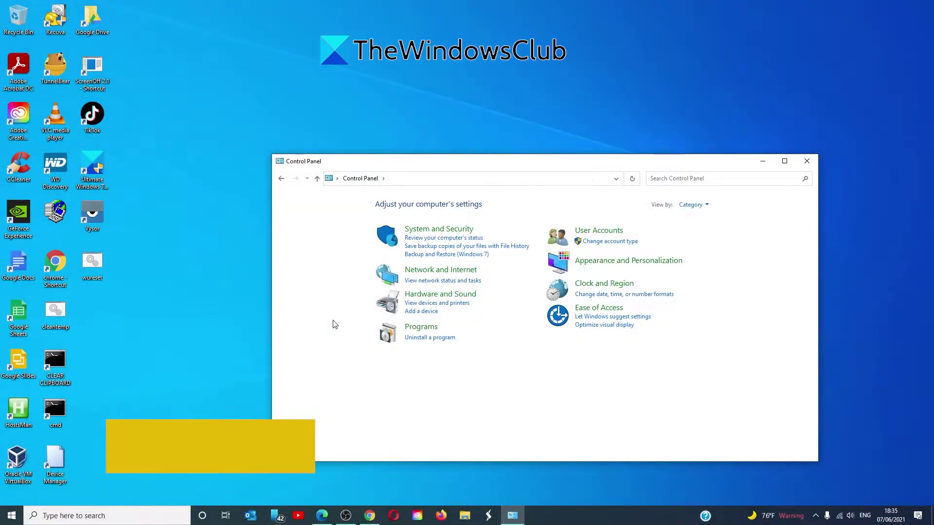
Step: Navigate via Hardware and Sound and Power Options to the power button and shutdown settings
left_click(439, 294)
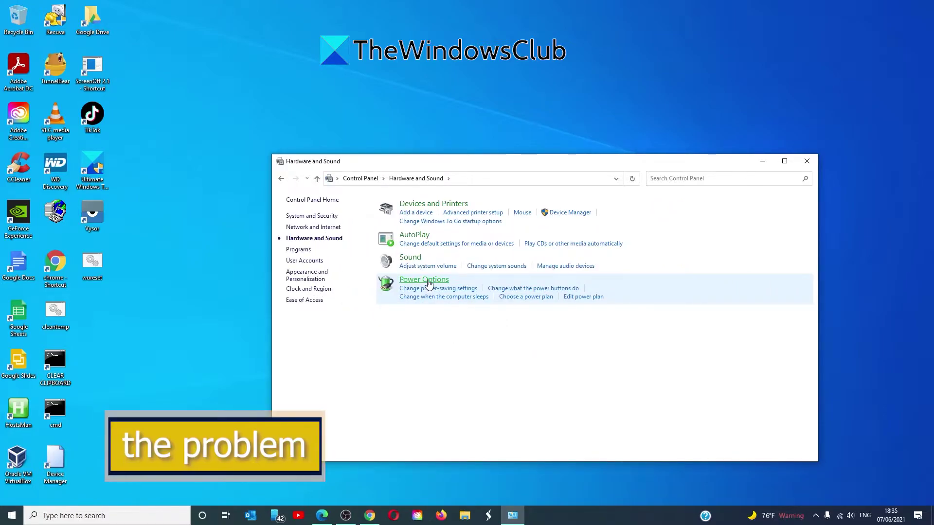
left_click(427, 281)
left_click(295, 223)
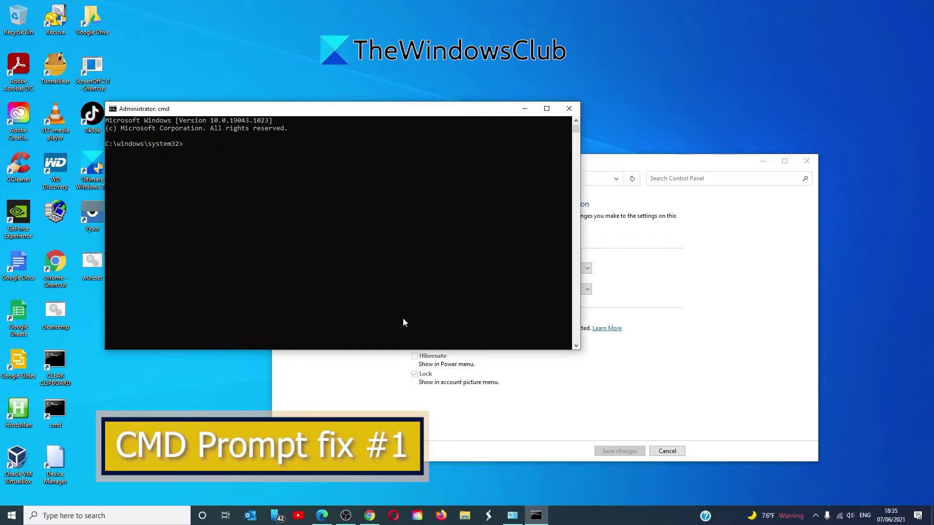
type("powercfg /")
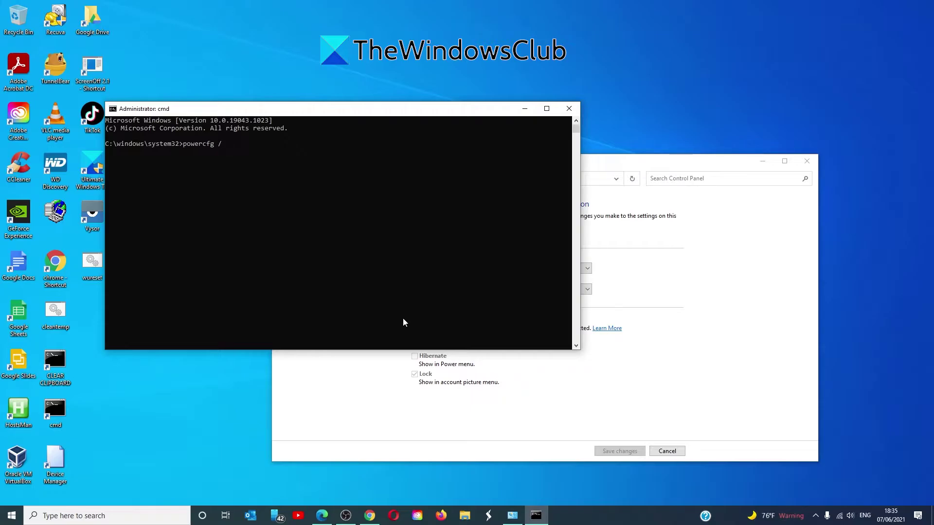
type("ate on")
Step: Run powercfg /hibernate on to re-enable hibernation
key("Return")
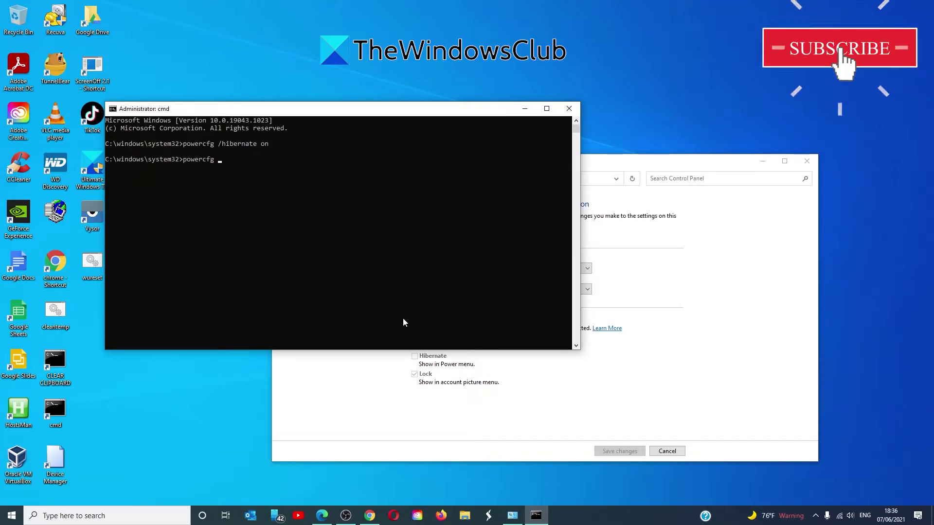
type("/h /type full")
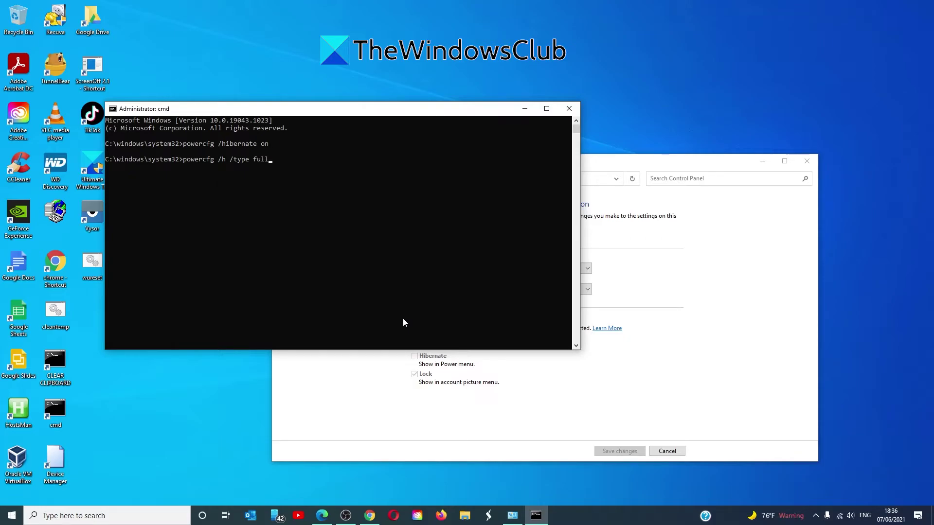
Step: Run powercfg /h /type full to set the hiberfile type, then exit the command window
key("Return")
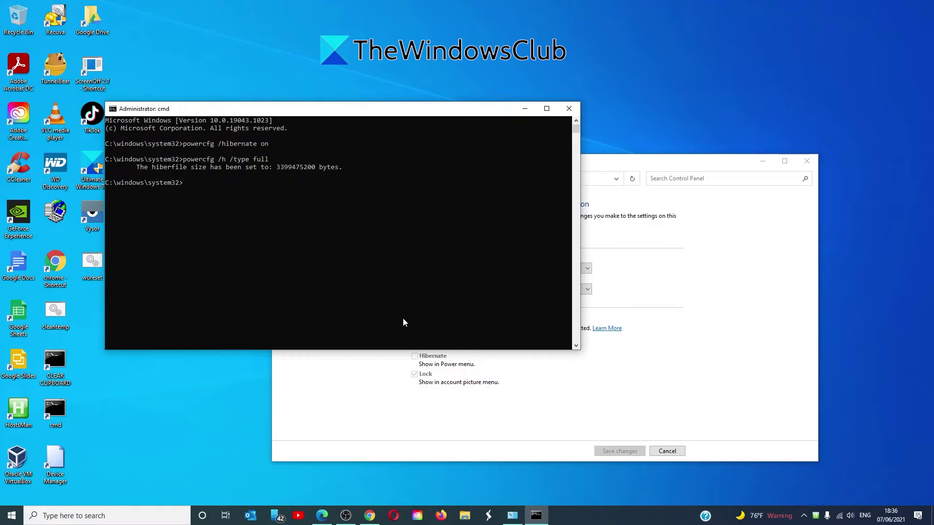
type("exit")
key("Return")
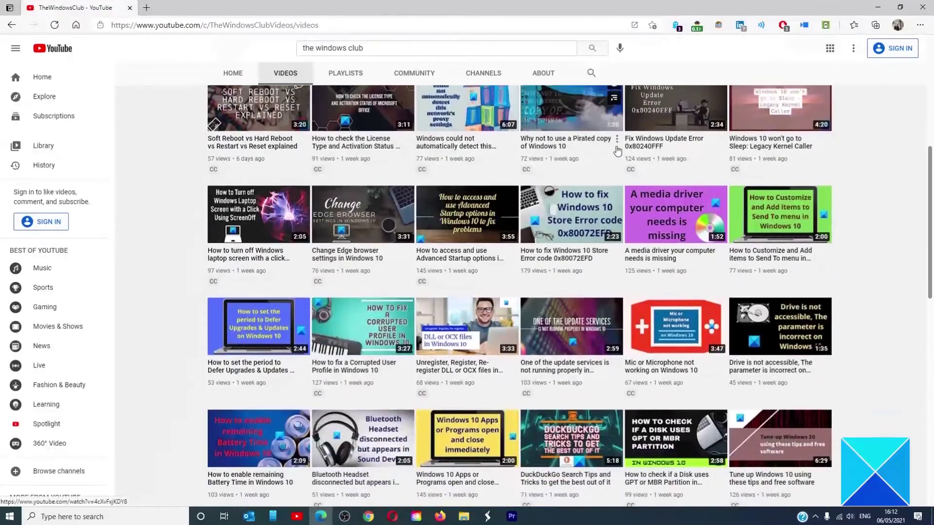
scroll(617, 149, "down", 3)
scroll(617, 149, "down", 2)
scroll(617, 150, "down", 3)
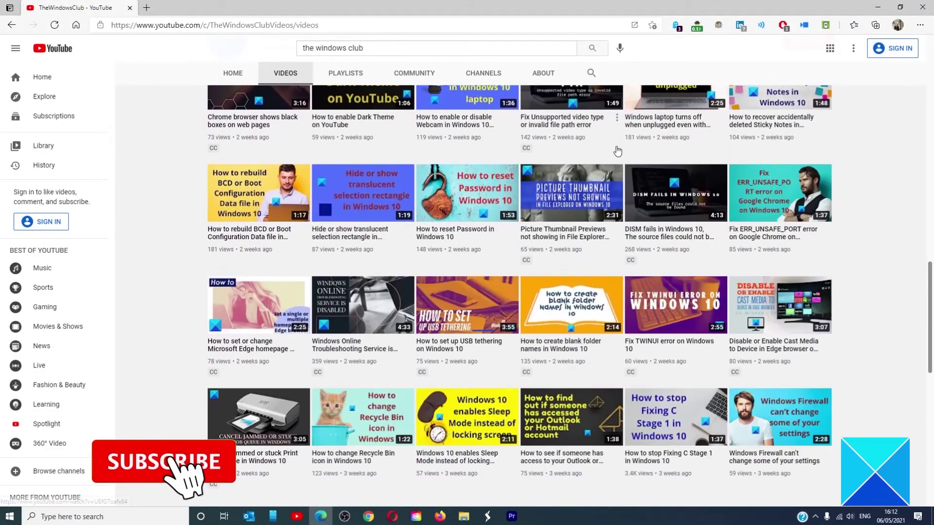
scroll(617, 150, "up", 1)
scroll(617, 150, "up", 2)
scroll(617, 150, "up", 2)
scroll(617, 149, "up", 2)
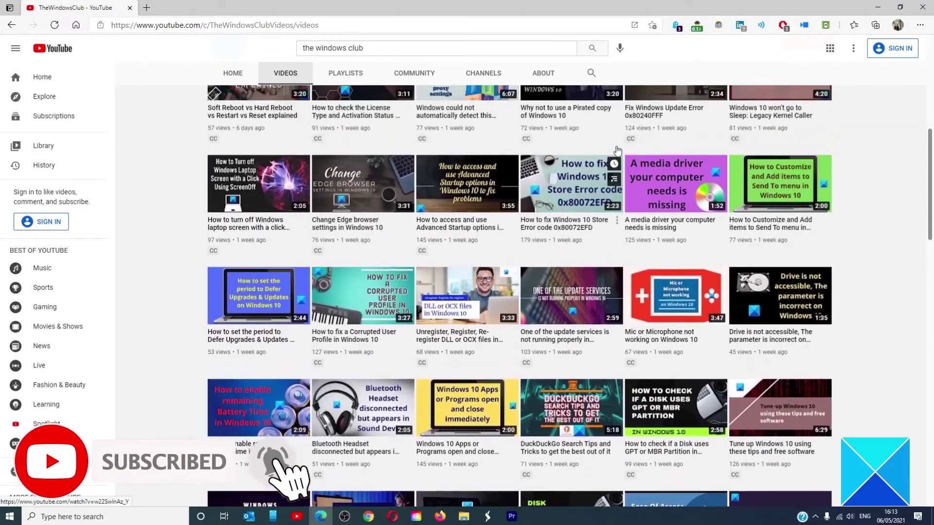